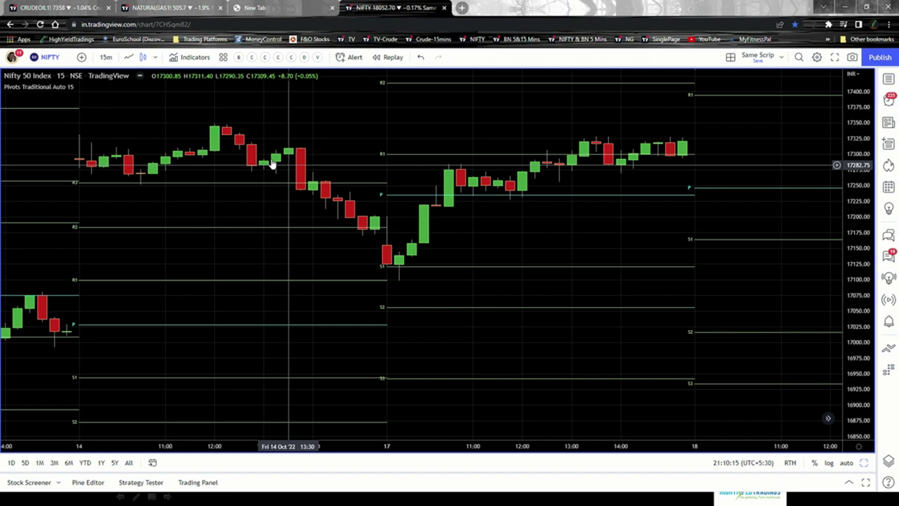
{"action": "left_click", "coordinate": [204, 61]}
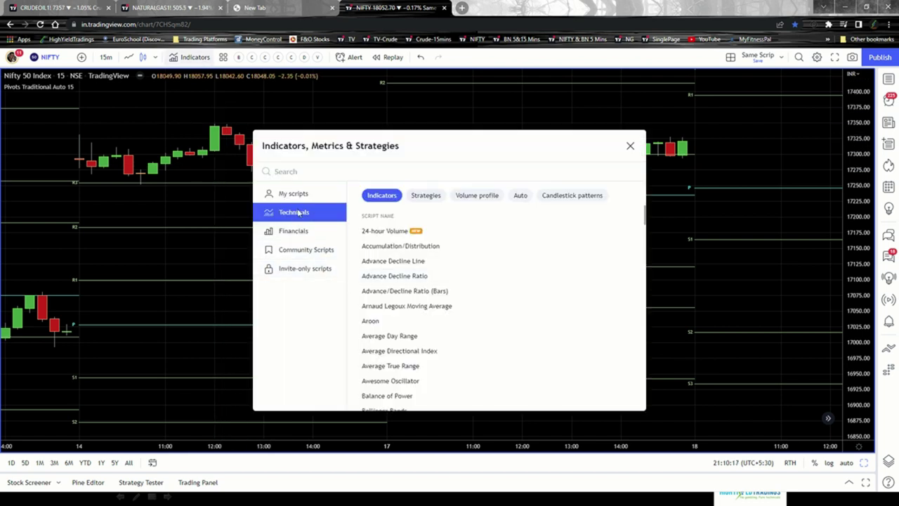
{"action": "left_click", "coordinate": [630, 146]}
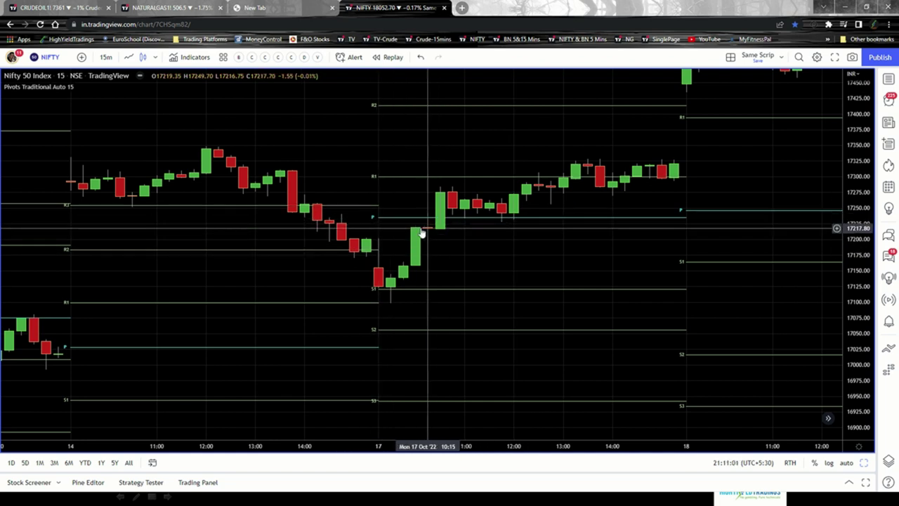
Step: Compress the price scale so more pivot levels, including R3 above the 17th's candles, fit on screen
{"action": "left_click_drag", "start_coordinate": [857, 161], "coordinate": [857, 181]}
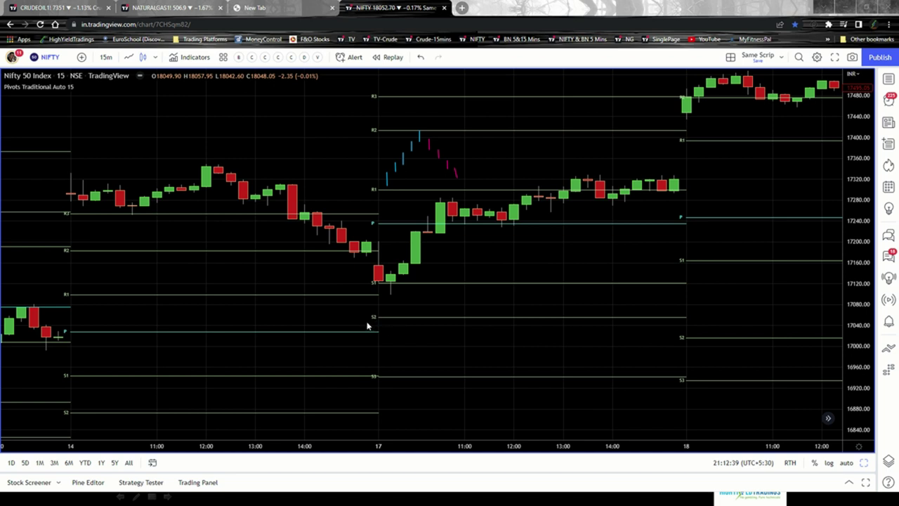
Step: Sketch a falling red then rising blue ghost-bar sequence, then delete it
{"action": "left_click", "coordinate": [421, 291]}
{"action": "left_click", "coordinate": [426, 305]}
{"action": "left_click", "coordinate": [443, 318]}
{"action": "left_click", "coordinate": [451, 307]}
{"action": "left_click", "coordinate": [459, 300]}
{"action": "left_click", "coordinate": [469, 300]}
{"action": "left_click", "coordinate": [481, 299]}
{"action": "key", "text": "Delete"}
Step: Draw a zigzag path rising from above R1 to R2, then a red path falling away from R2
{"action": "left_click", "coordinate": [382, 178]}
{"action": "left_click", "coordinate": [391, 163]}
{"action": "left_click", "coordinate": [399, 170]}
{"action": "left_click", "coordinate": [410, 151]}
{"action": "left_click", "coordinate": [417, 161]}
{"action": "left_click", "coordinate": [428, 147]}
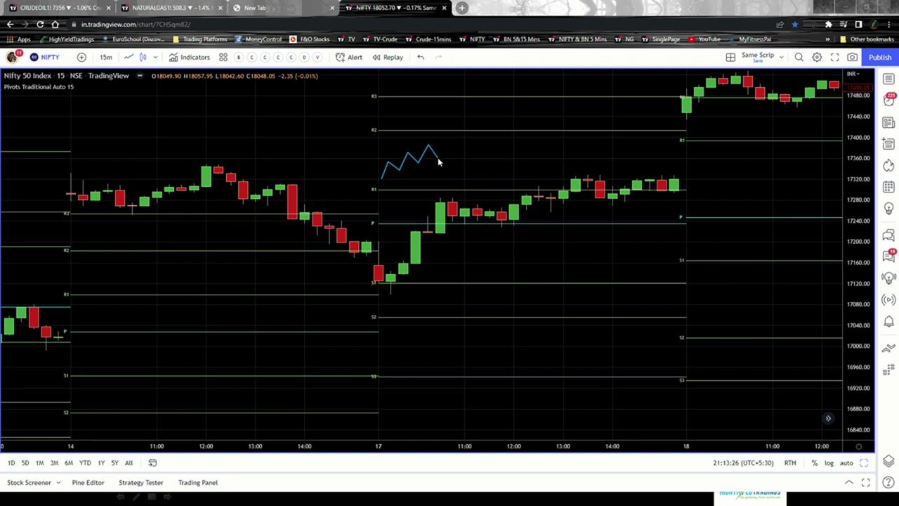
{"action": "left_click", "coordinate": [438, 161]}
{"action": "double_click", "coordinate": [449, 133]}
{"action": "left_click", "coordinate": [460, 148]}
{"action": "left_click", "coordinate": [468, 137]}
{"action": "left_click", "coordinate": [486, 150]}
{"action": "double_click", "coordinate": [494, 165]}
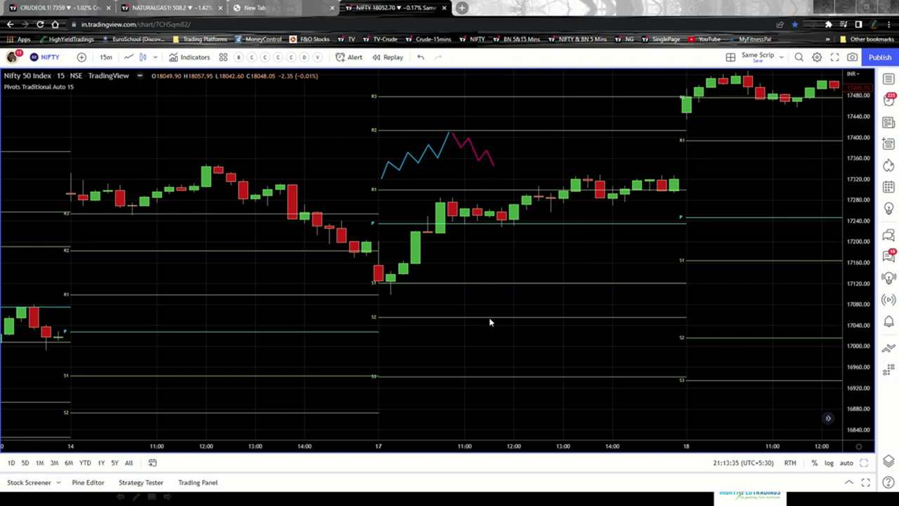
Step: Draw a red zigzag path falling from below S2 down to the S3 level
{"action": "left_click", "coordinate": [393, 325]}
{"action": "left_click", "coordinate": [408, 355]}
{"action": "left_click", "coordinate": [414, 344]}
{"action": "left_click", "coordinate": [424, 358]}
{"action": "left_click", "coordinate": [431, 350]}
{"action": "double_click", "coordinate": [442, 376]}
Step: Draw a blue rebound path rising from S3, then clear all the zigzag sketches
{"action": "left_click", "coordinate": [452, 357]}
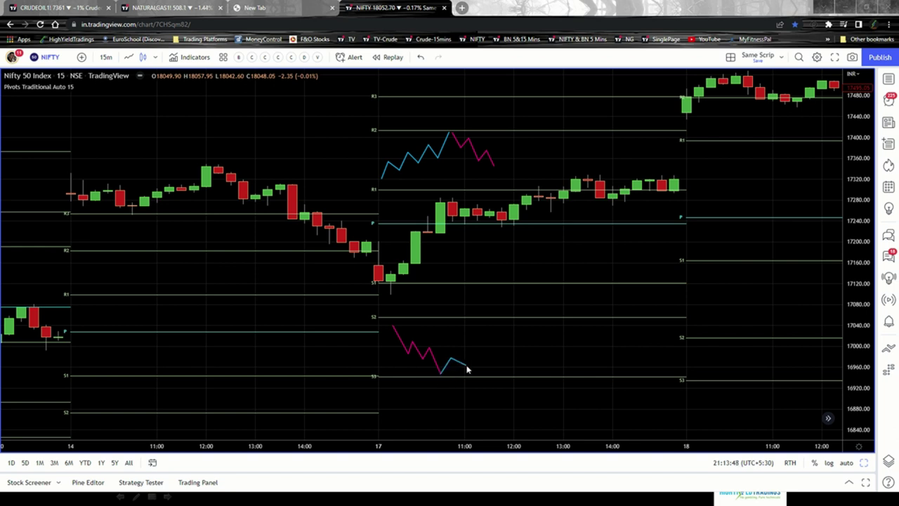
{"action": "left_click", "coordinate": [466, 368]}
{"action": "left_click", "coordinate": [477, 350]}
{"action": "left_click", "coordinate": [481, 355]}
{"action": "left_click", "coordinate": [489, 337]}
{"action": "double_click", "coordinate": [496, 347]}
{"action": "key", "text": "ctrl+z"}
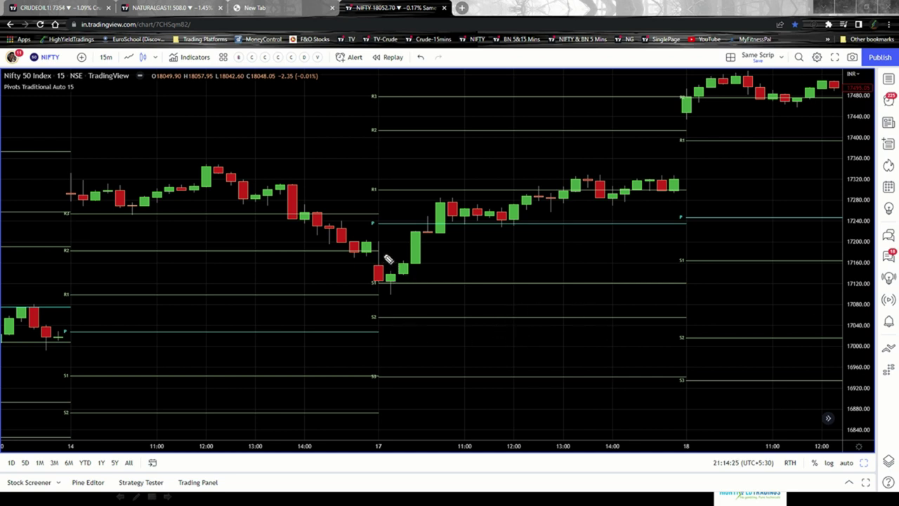
{"action": "left_click", "coordinate": [365, 304]}
{"action": "left_click", "coordinate": [389, 285]}
{"action": "left_click", "coordinate": [386, 271]}
{"action": "left_click", "coordinate": [425, 269]}
{"action": "key", "text": "e"}
Step: Draw blue lines near S1 and along the 17th's low candles
{"action": "left_click_drag", "start_coordinate": [379, 284], "coordinate": [458, 286]}
{"action": "left_click", "coordinate": [385, 270]}
{"action": "left_click", "coordinate": [435, 272]}
Step: Add an arrow pointing at the S1 bounce candle and a short line near pivot P
{"action": "left_click", "coordinate": [373, 299]}
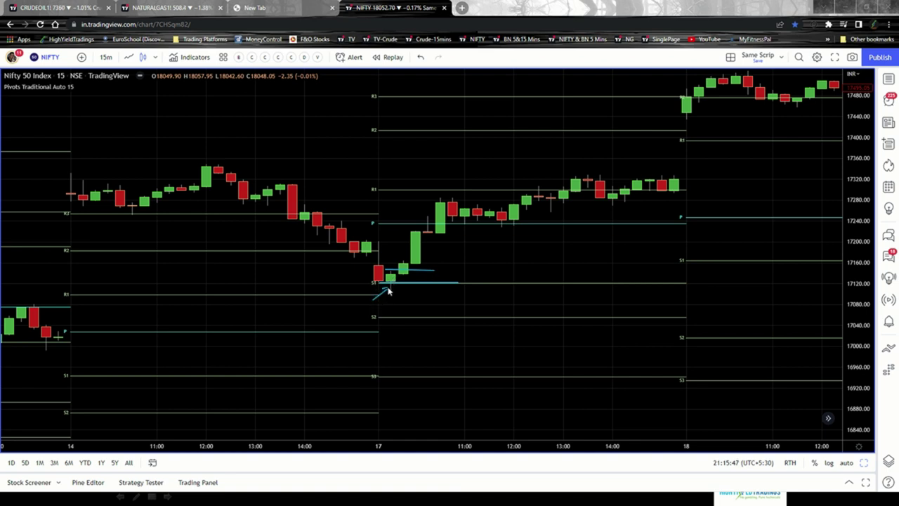
{"action": "left_click", "coordinate": [388, 287]}
{"action": "left_click", "coordinate": [386, 228]}
{"action": "left_click", "coordinate": [482, 231]}
{"action": "key", "text": "ctrl+alt+h"}
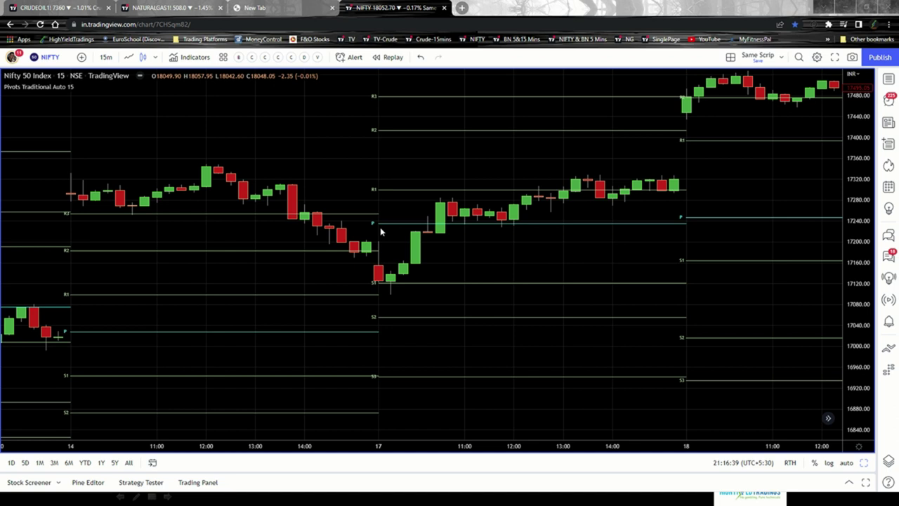
{"action": "mouse_move", "coordinate": [450, 229]}
{"action": "left_mouse_down"}
{"action": "mouse_move", "coordinate": [448, 298]}
{"action": "mouse_move", "coordinate": [366, 296]}
{"action": "mouse_move", "coordinate": [366, 238]}
{"action": "mouse_move", "coordinate": [376, 225]}
{"action": "left_mouse_up"}
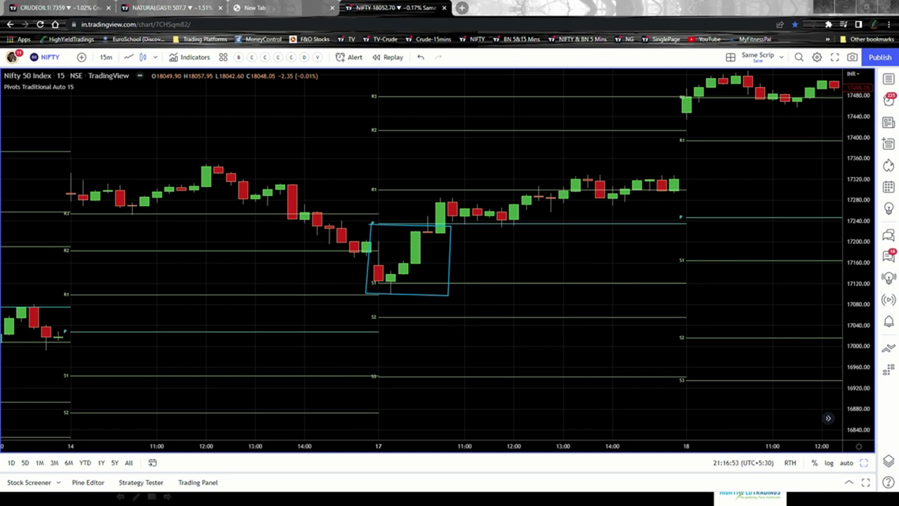
{"action": "key", "text": "Delete"}
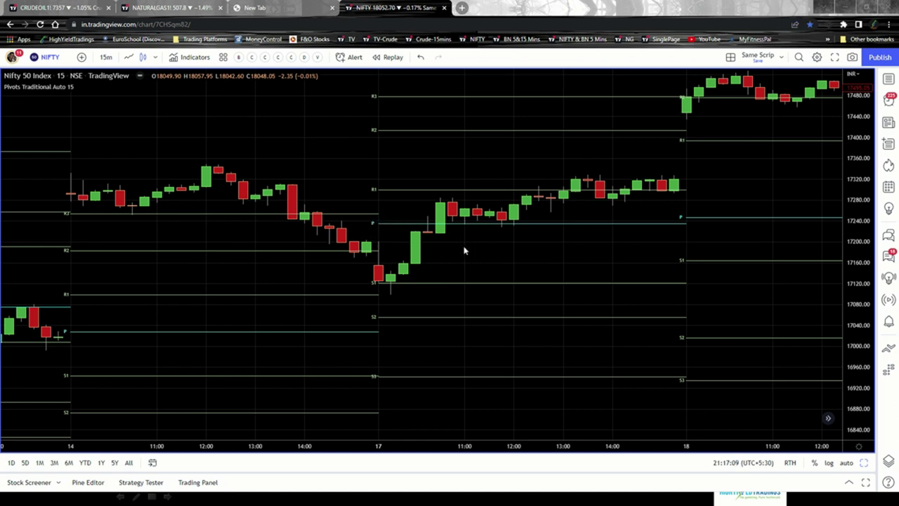
Step: Stretch the price scale to roughly 16940–17400 and sketch a line along the P level
{"action": "left_click_drag", "start_coordinate": [858, 277], "coordinate": [854, 174]}
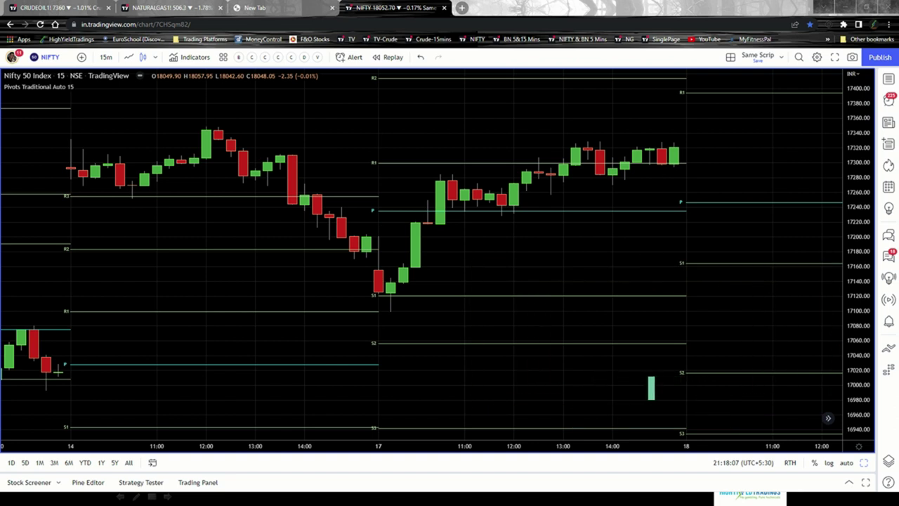
{"action": "left_click_drag", "start_coordinate": [378, 210], "coordinate": [470, 213]}
{"action": "mouse_move", "coordinate": [413, 182]}
{"action": "left_mouse_down"}
{"action": "mouse_move", "coordinate": [447, 182]}
{"action": "mouse_move", "coordinate": [444, 173]}
{"action": "left_mouse_up"}
{"action": "mouse_move", "coordinate": [419, 181]}
{"action": "left_mouse_down"}
{"action": "mouse_move", "coordinate": [450, 187]}
{"action": "mouse_move", "coordinate": [422, 165]}
{"action": "mouse_move", "coordinate": [457, 163]}
{"action": "left_mouse_up"}
Step: Brush check marks at P and R1, a line between them, and a blue stroke rising from P
{"action": "left_click", "coordinate": [386, 215]}
{"action": "left_click_drag", "start_coordinate": [385, 215], "coordinate": [392, 205]}
{"action": "left_click_drag", "start_coordinate": [383, 161], "coordinate": [397, 158]}
{"action": "left_click_drag", "start_coordinate": [367, 185], "coordinate": [408, 186]}
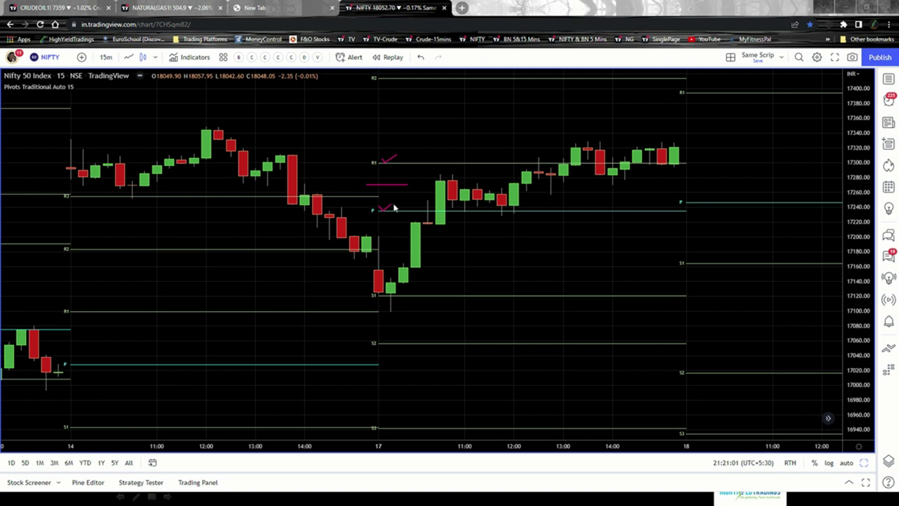
{"action": "mouse_move", "coordinate": [397, 202]}
{"action": "left_mouse_down"}
{"action": "mouse_move", "coordinate": [406, 190]}
{"action": "mouse_move", "coordinate": [406, 198]}
{"action": "mouse_move", "coordinate": [428, 198]}
{"action": "left_mouse_up"}
{"action": "left_click_drag", "start_coordinate": [419, 198], "coordinate": [437, 192]}
Step: Clear all drawings, then draw a line below R1, measure the gap to R1, and remove both
{"action": "key", "text": "Escape"}
{"action": "left_click_drag", "start_coordinate": [365, 186], "coordinate": [446, 189]}
{"action": "left_click_drag", "start_coordinate": [412, 165], "coordinate": [415, 188]}
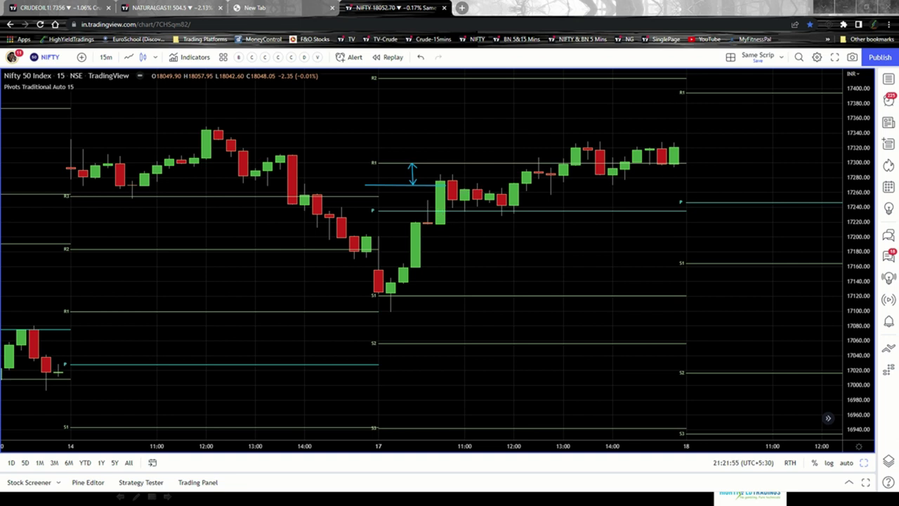
{"action": "left_click", "coordinate": [380, 194]}
Step: Draw a line across the candles below R1 and an arrow pointing at the red candle under R1
{"action": "left_click_drag", "start_coordinate": [392, 187], "coordinate": [435, 190]}
{"action": "left_click_drag", "start_coordinate": [466, 150], "coordinate": [454, 179]}
{"action": "left_click", "coordinate": [455, 177]}
Step: Draw a horizontal trend line beside the 17th's morning candles, then remove all drawings
{"action": "left_click", "coordinate": [362, 185]}
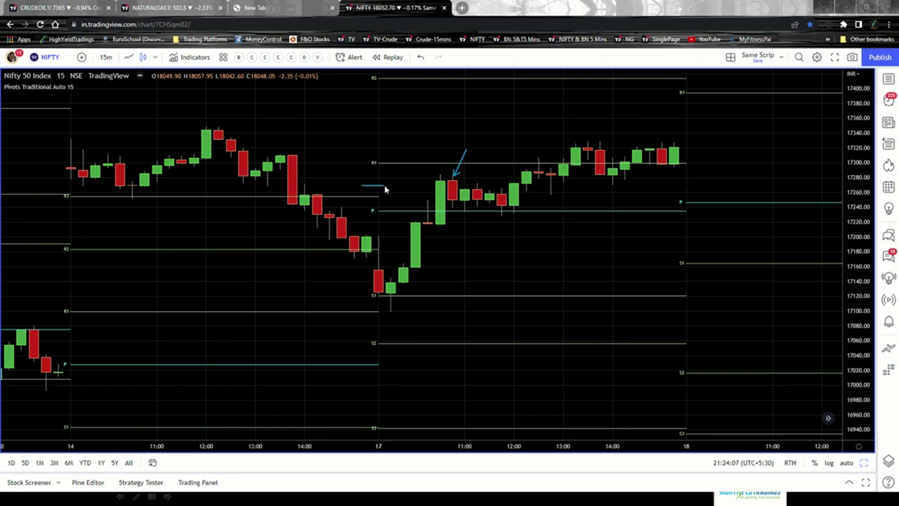
{"action": "left_click", "coordinate": [471, 185]}
{"action": "key", "text": "Escape"}
Step: Mark short lines beneath the rally candles and along R1, plus a freehand mark, then erase everything
{"action": "mouse_move", "coordinate": [424, 228]}
{"action": "left_mouse_down"}
{"action": "mouse_move", "coordinate": [465, 229]}
{"action": "mouse_move", "coordinate": [429, 231]}
{"action": "mouse_move", "coordinate": [444, 234]}
{"action": "left_mouse_up"}
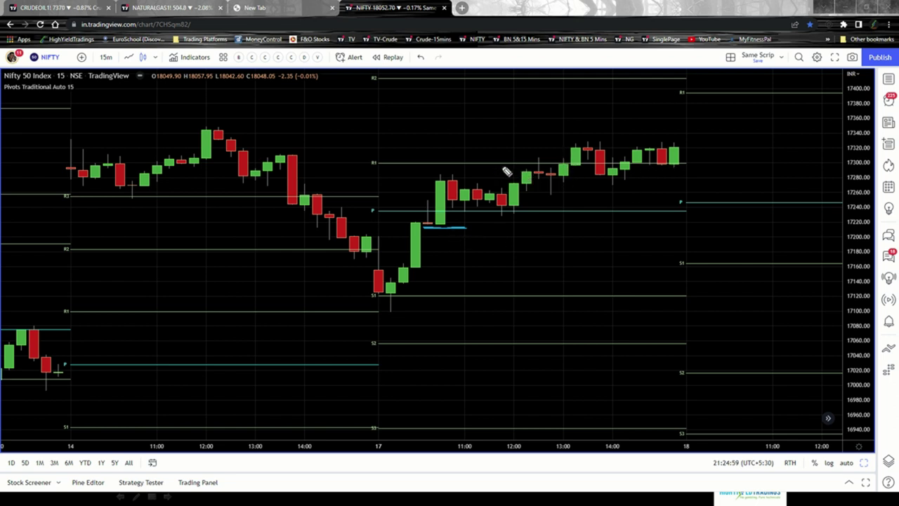
{"action": "left_click_drag", "start_coordinate": [498, 169], "coordinate": [534, 170]}
{"action": "mouse_move", "coordinate": [62, 189]}
{"action": "left_mouse_down"}
{"action": "mouse_move", "coordinate": [121, 194]}
{"action": "mouse_move", "coordinate": [133, 163]}
{"action": "mouse_move", "coordinate": [117, 139]}
{"action": "mouse_move", "coordinate": [63, 140]}
{"action": "mouse_move", "coordinate": [62, 186]}
{"action": "left_mouse_up"}
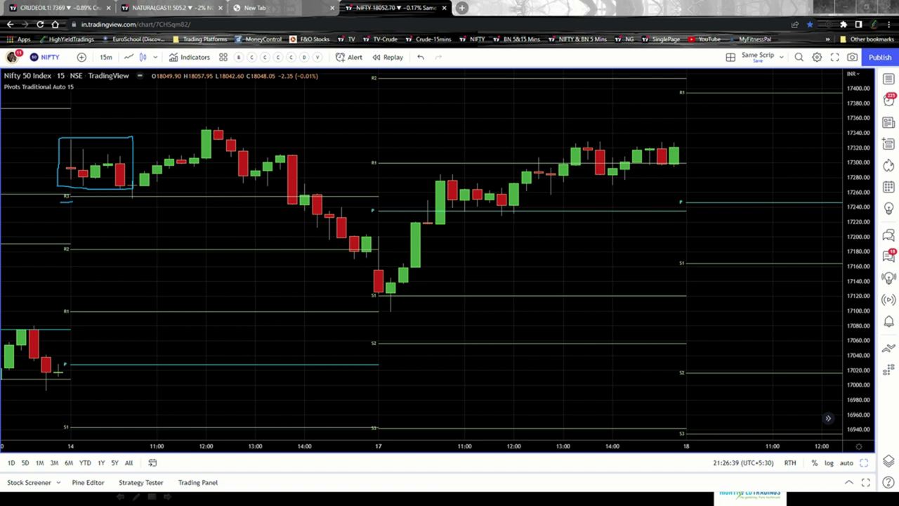
{"action": "key", "text": "Escape"}
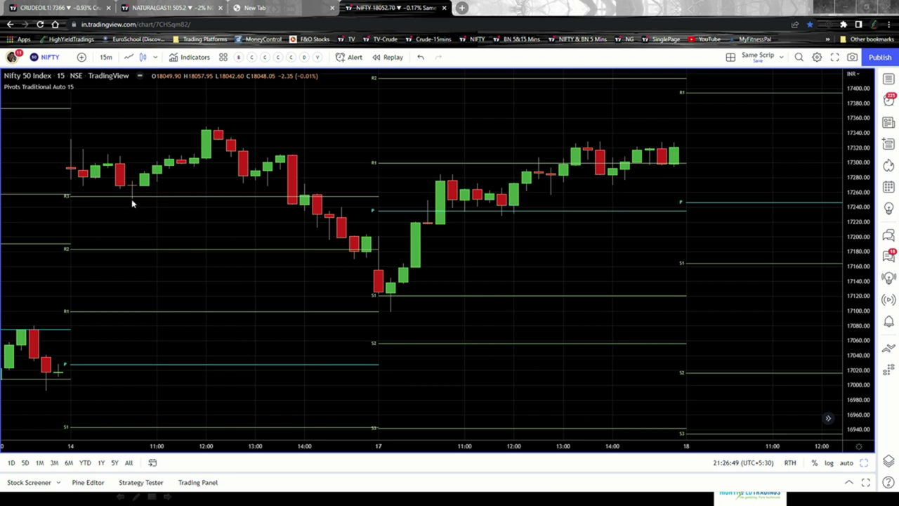
{"action": "left_click_drag", "start_coordinate": [130, 203], "coordinate": [120, 214]}
{"action": "left_click_drag", "start_coordinate": [140, 206], "coordinate": [146, 192]}
{"action": "left_click_drag", "start_coordinate": [132, 170], "coordinate": [180, 171]}
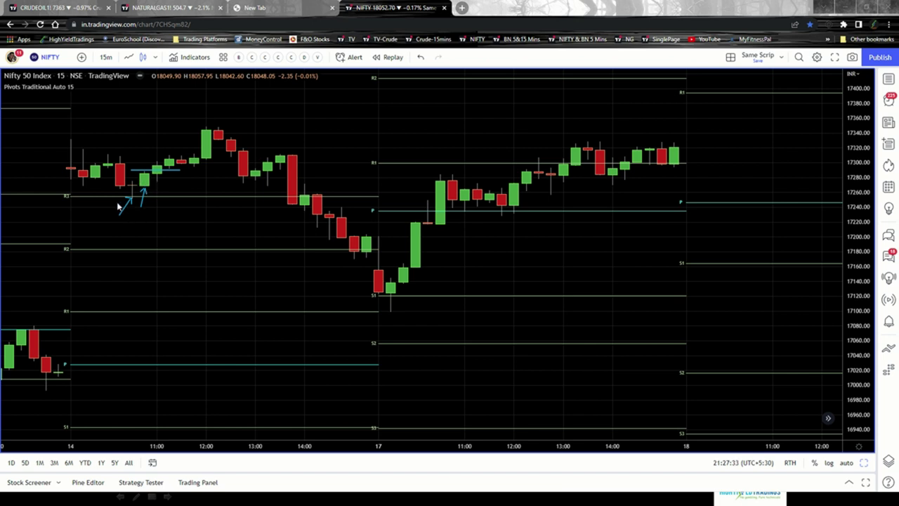
{"action": "key", "text": "Delete"}
Step: Brush a short line above the green candle, underline the R1 touch, and line the first day's highs
{"action": "left_click_drag", "start_coordinate": [134, 170], "coordinate": [176, 174]}
{"action": "mouse_move", "coordinate": [119, 200]}
{"action": "left_mouse_down"}
{"action": "mouse_move", "coordinate": [147, 202]}
{"action": "mouse_move", "coordinate": [127, 194]}
{"action": "mouse_move", "coordinate": [136, 199]}
{"action": "mouse_move", "coordinate": [143, 189]}
{"action": "left_mouse_up"}
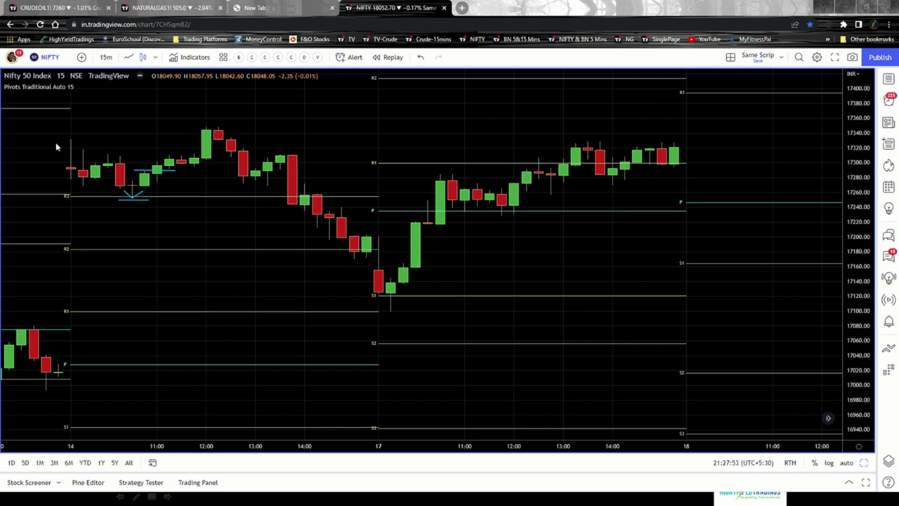
{"action": "left_click_drag", "start_coordinate": [57, 140], "coordinate": [264, 144]}
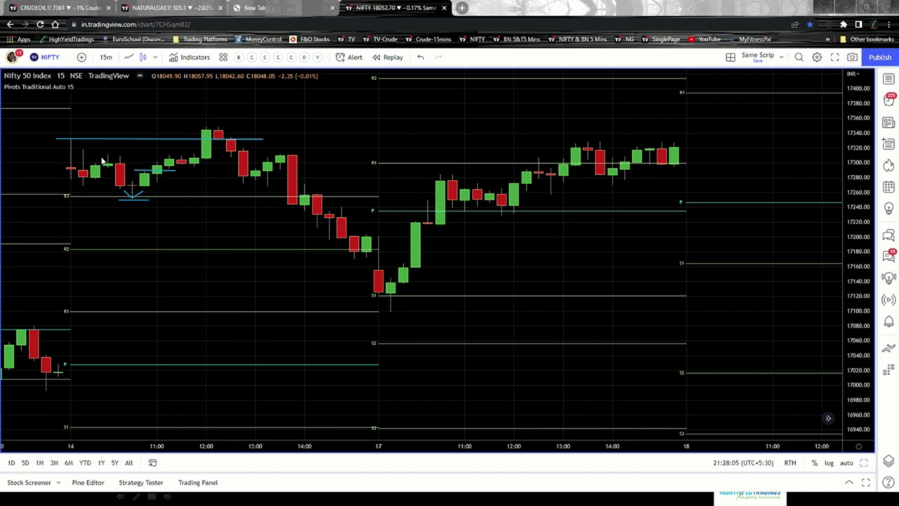
Step: Mark the day's highs, peak tick and sell-off arrow, then clear every drawing from the chart
{"action": "left_click", "coordinate": [58, 142]}
{"action": "left_click", "coordinate": [262, 143]}
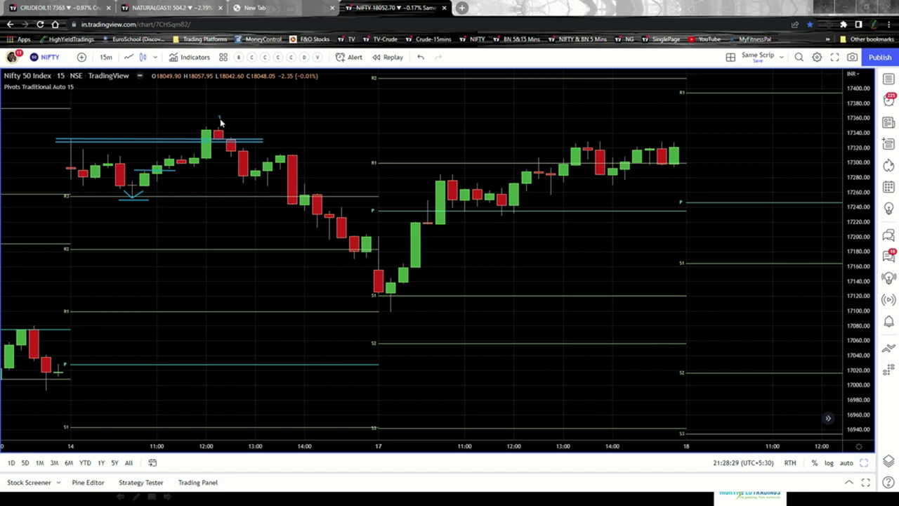
{"action": "mouse_move", "coordinate": [230, 107]}
{"action": "left_mouse_down"}
{"action": "mouse_move", "coordinate": [230, 118]}
{"action": "mouse_move", "coordinate": [253, 85]}
{"action": "left_mouse_up"}
{"action": "mouse_move", "coordinate": [245, 124]}
{"action": "left_mouse_down"}
{"action": "mouse_move", "coordinate": [356, 200]}
{"action": "mouse_move", "coordinate": [342, 202]}
{"action": "left_mouse_up"}
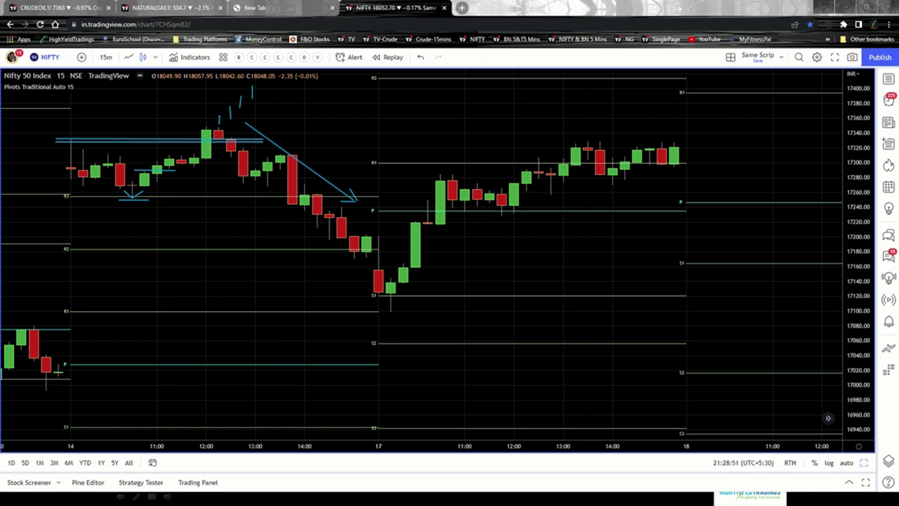
{"action": "key", "text": "Escape"}
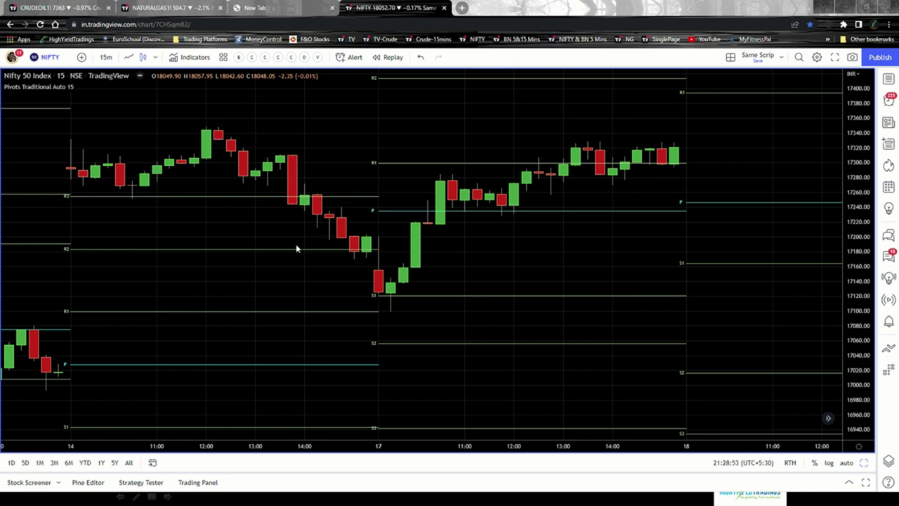